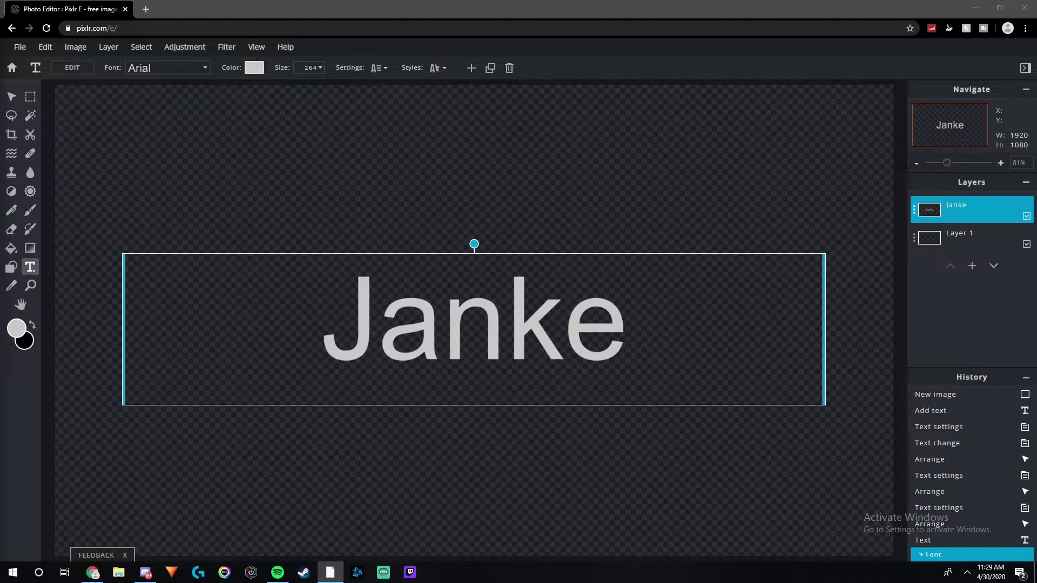
Change the Janke text's font from Arial to the Hairmusk brush-script font.
click(79, 499)
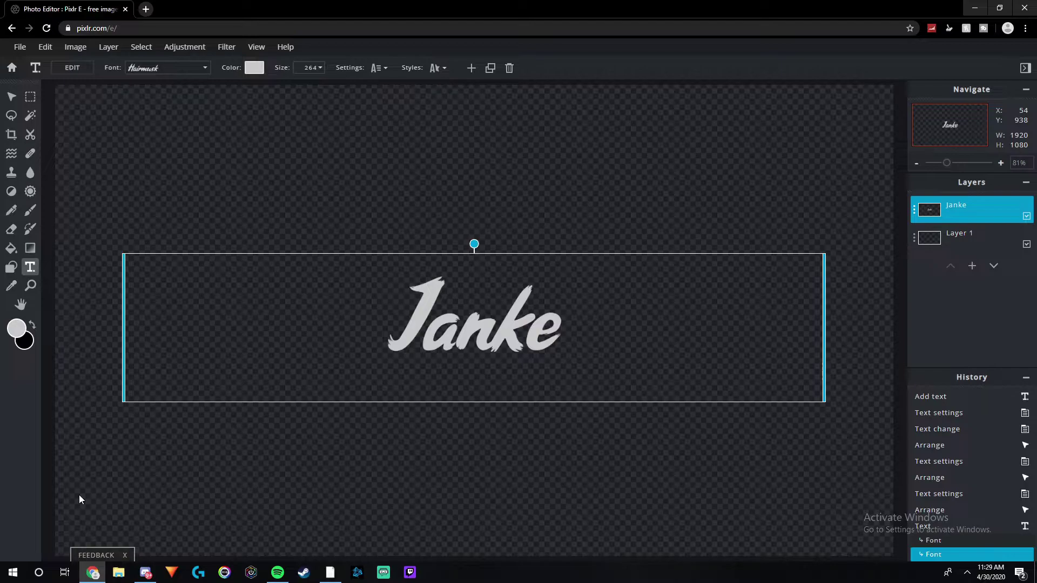
Keep Hairmusk, raise the text size to about 427, and move Janke onto the centre guide.
click(169, 72)
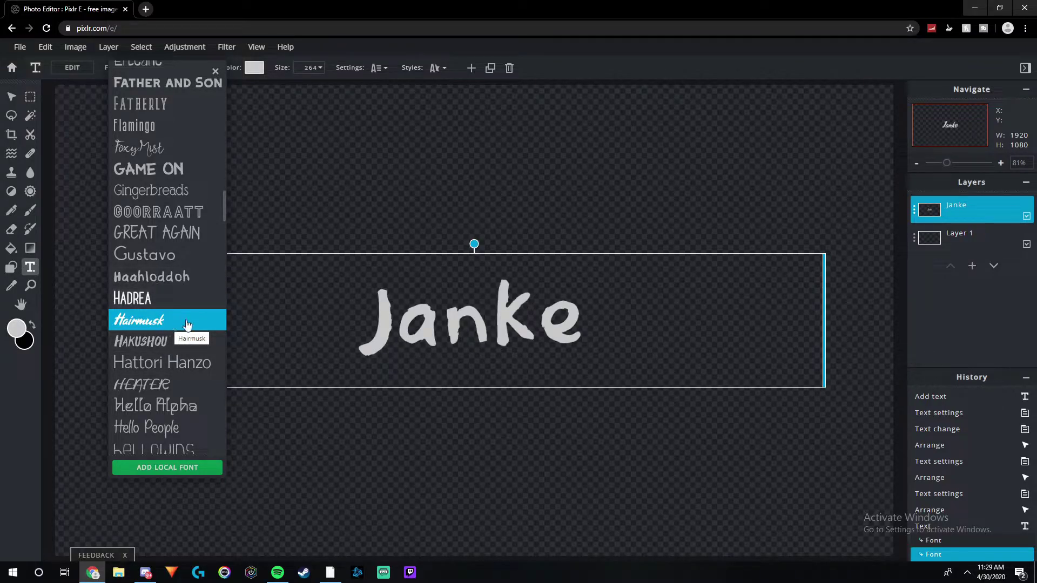
click(161, 321)
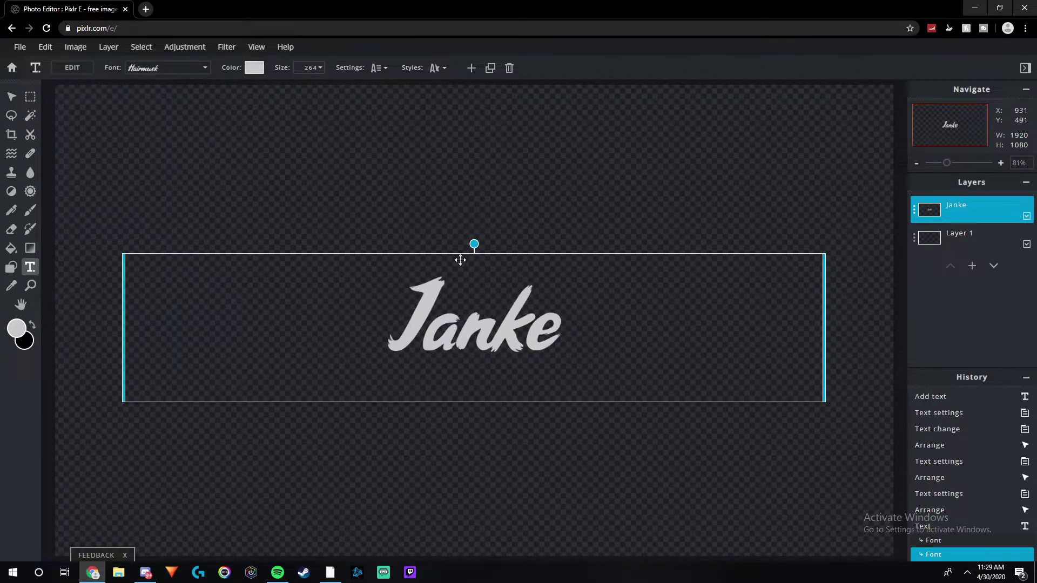
click(316, 74)
drag(254, 87, 273, 96)
drag(463, 360, 461, 316)
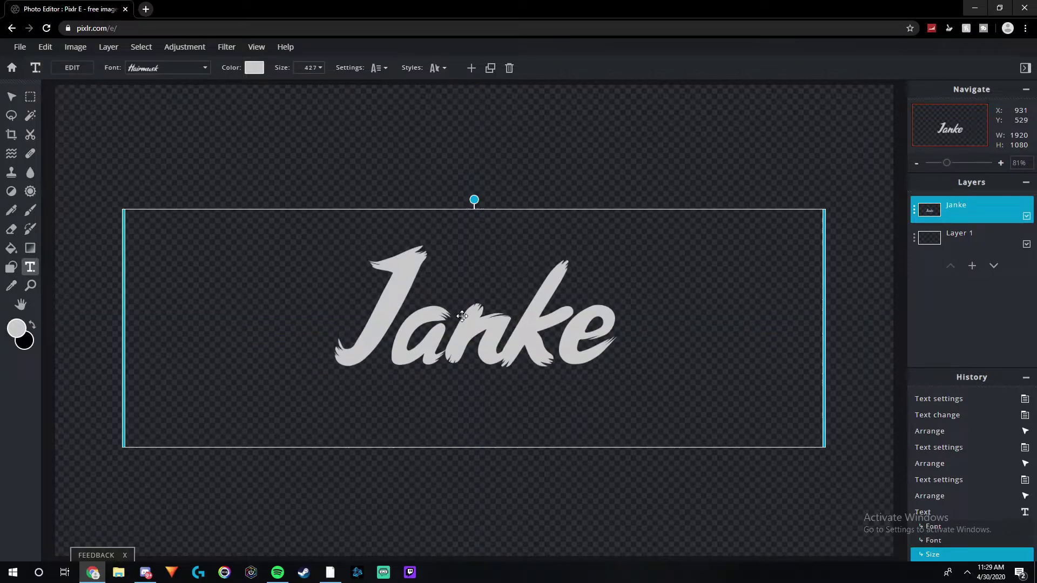
click(598, 145)
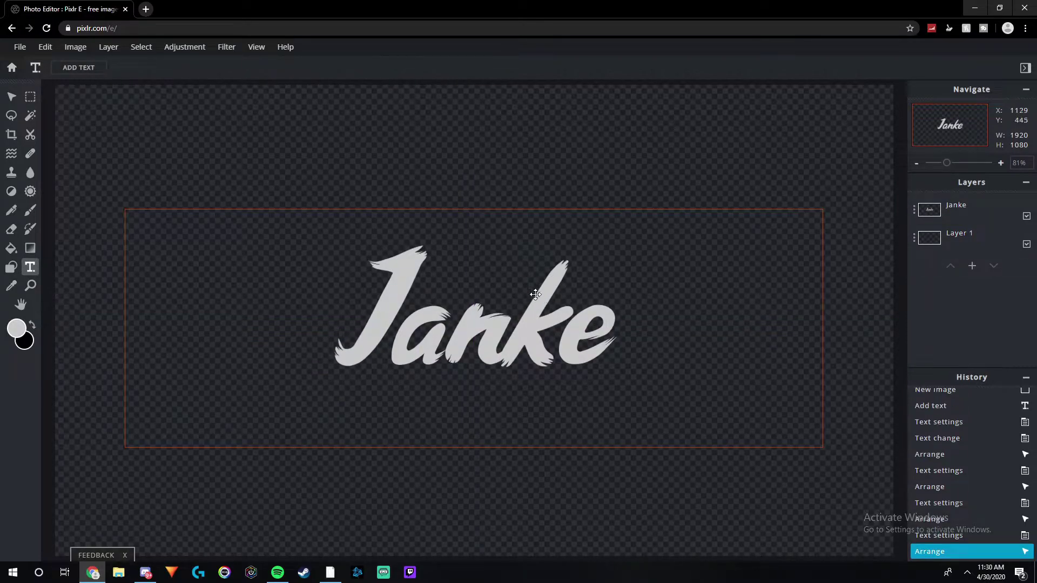
Retype the initial capital J of 'Janke' and commit the text.
double_click(464, 309)
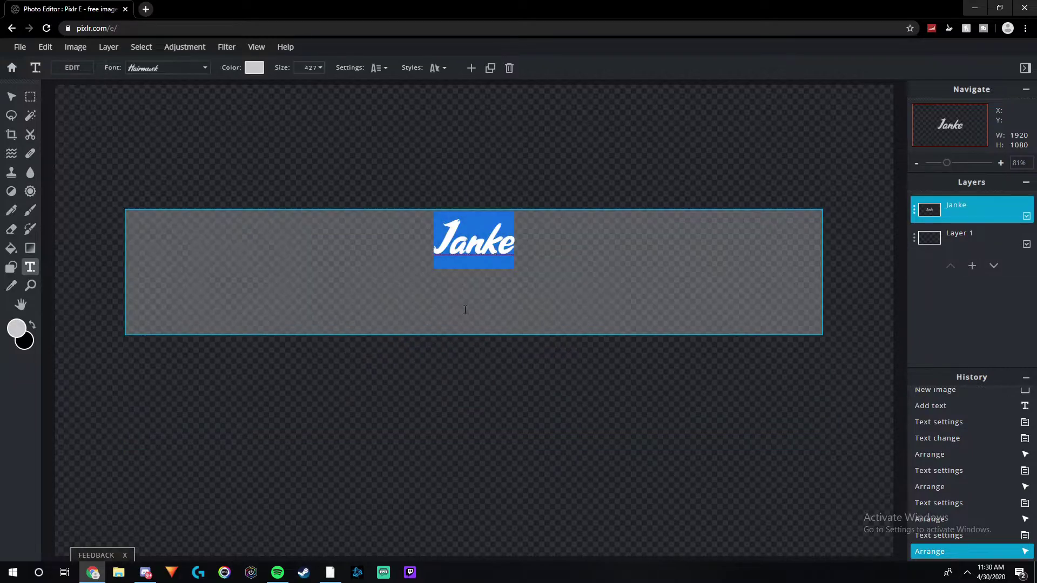
click(455, 249)
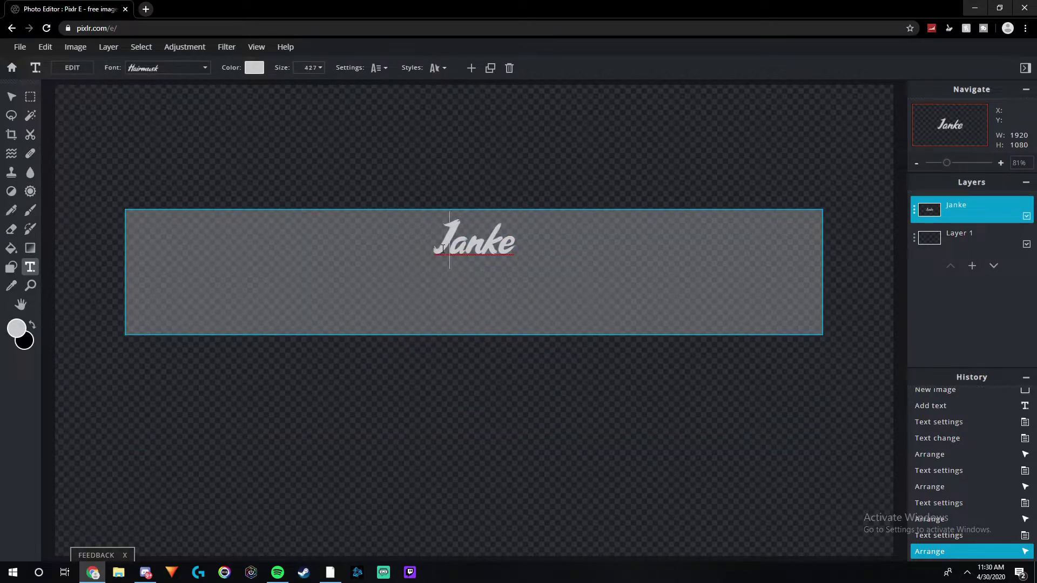
key(BackSpace)
text(j)
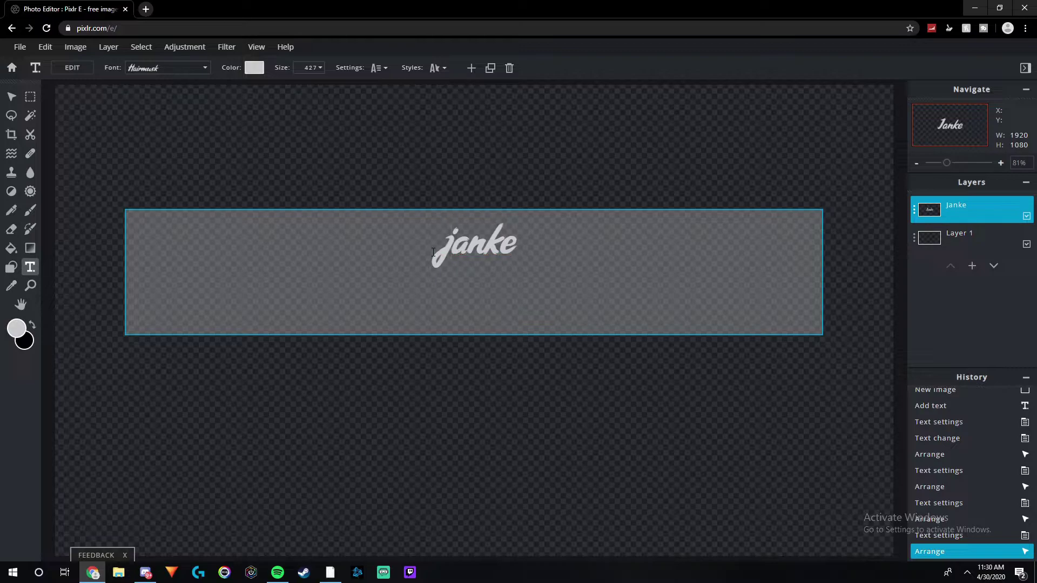
key(BackSpace)
text(J)
click(548, 209)
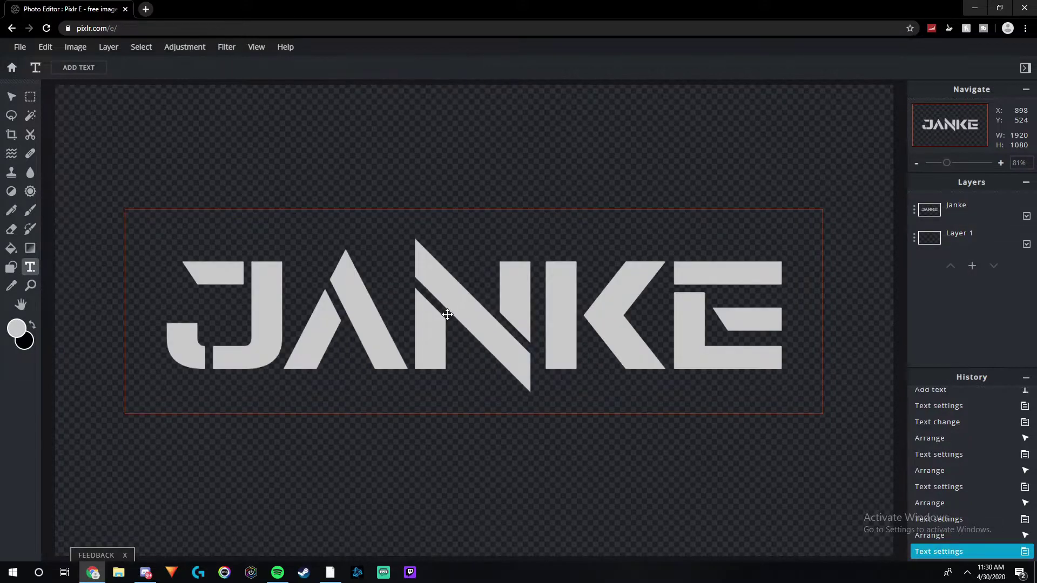
Select the JANKE layer, nudge it down, and step its font from Revamped to Blowbrush.
click(689, 302)
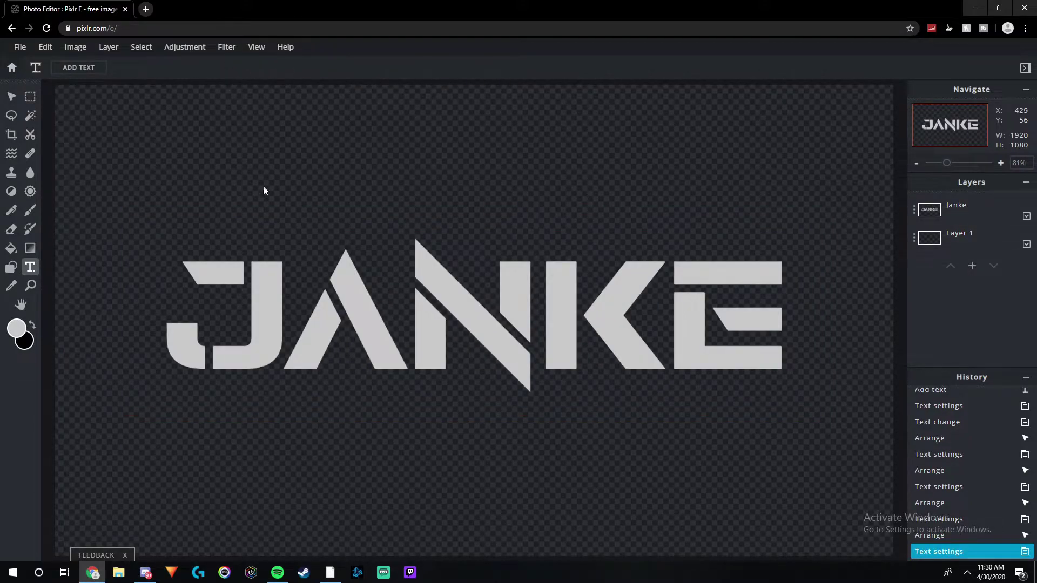
drag(326, 294, 331, 301)
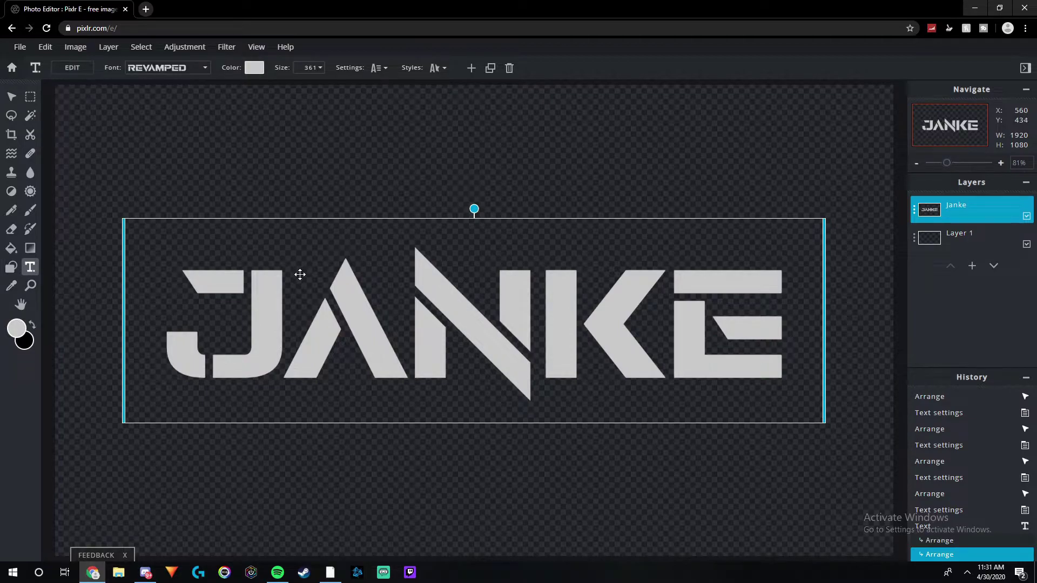
key(Down)
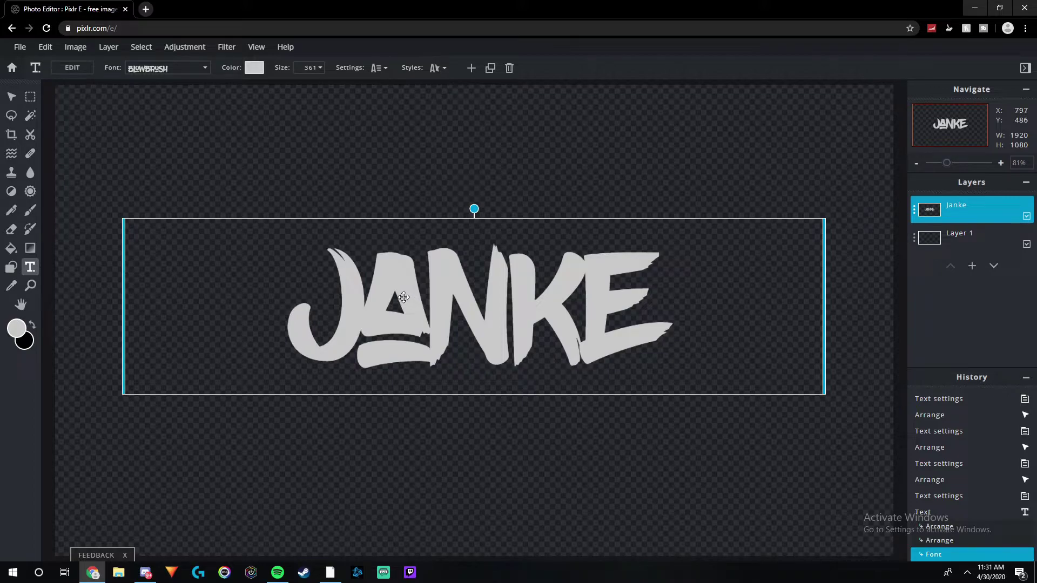
Switch JANKE to Bugfast, recentre it, then move on to a thin angular font.
key(Down)
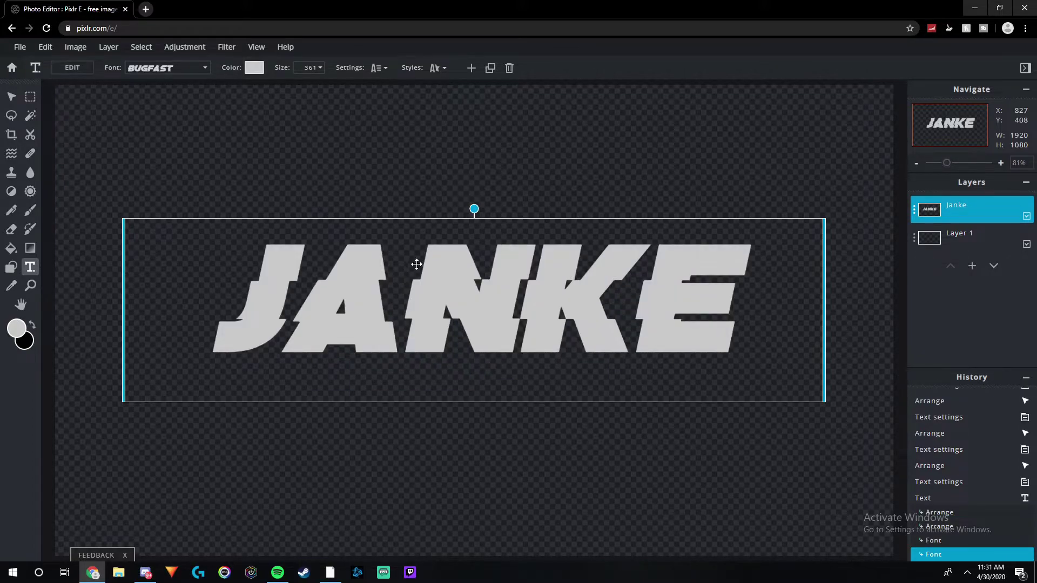
drag(417, 263, 431, 273)
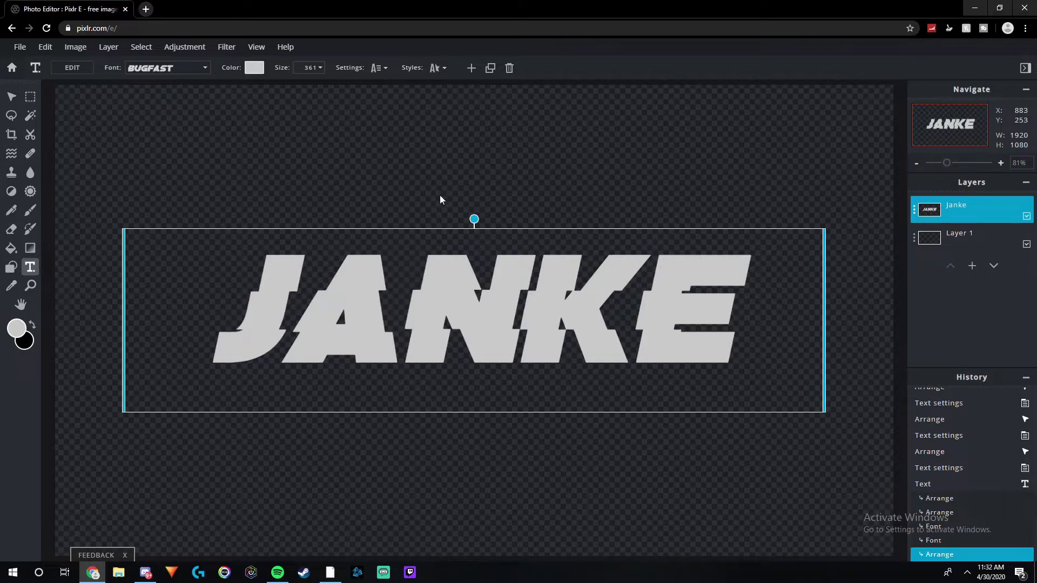
click(385, 281)
Set the angular Y-andermo font and replace the word Janke with 'TRG'.
key(Down)
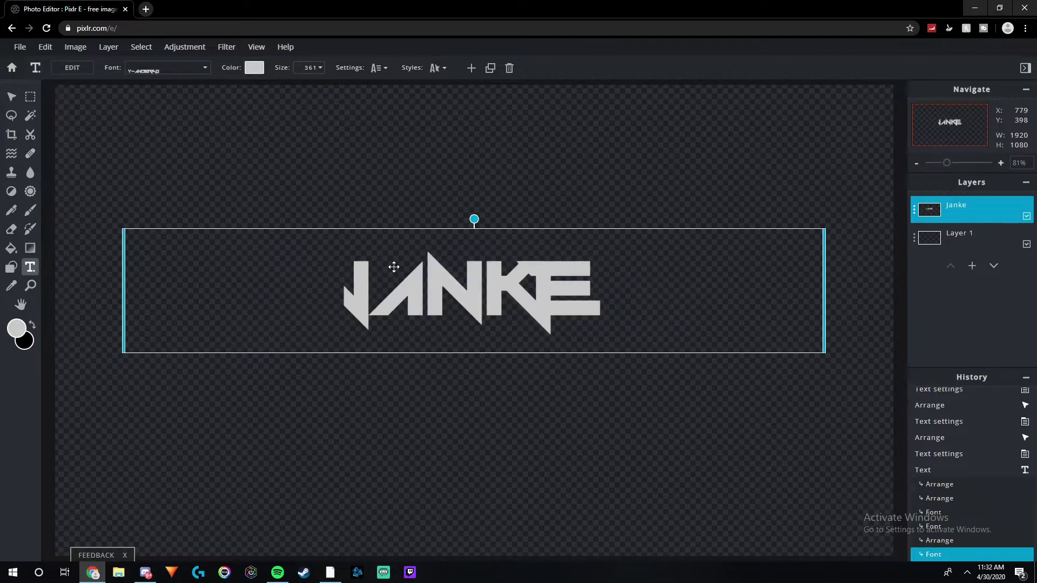
click(191, 69)
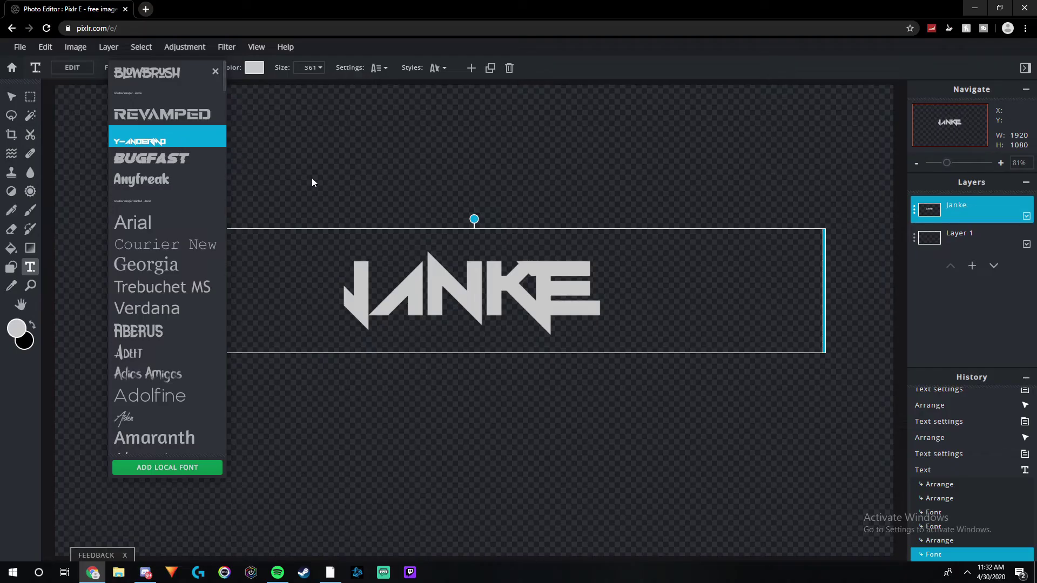
click(393, 289)
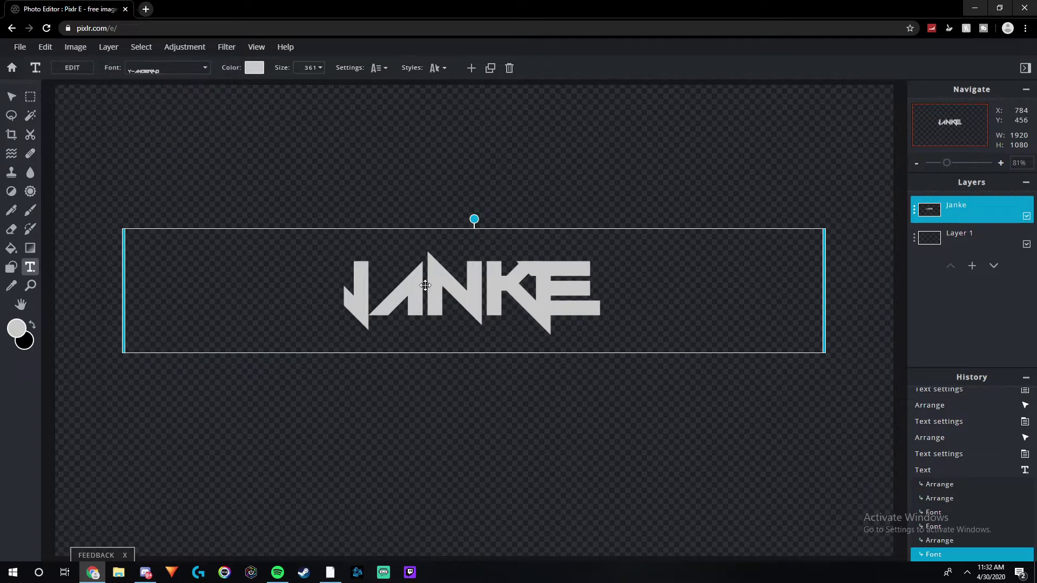
double_click(460, 287)
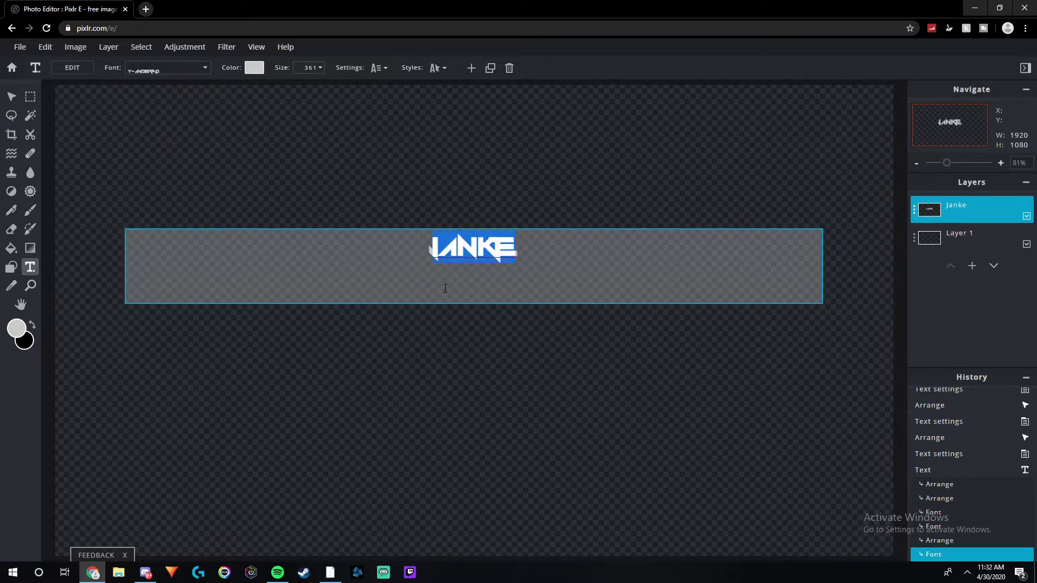
text(TRG)
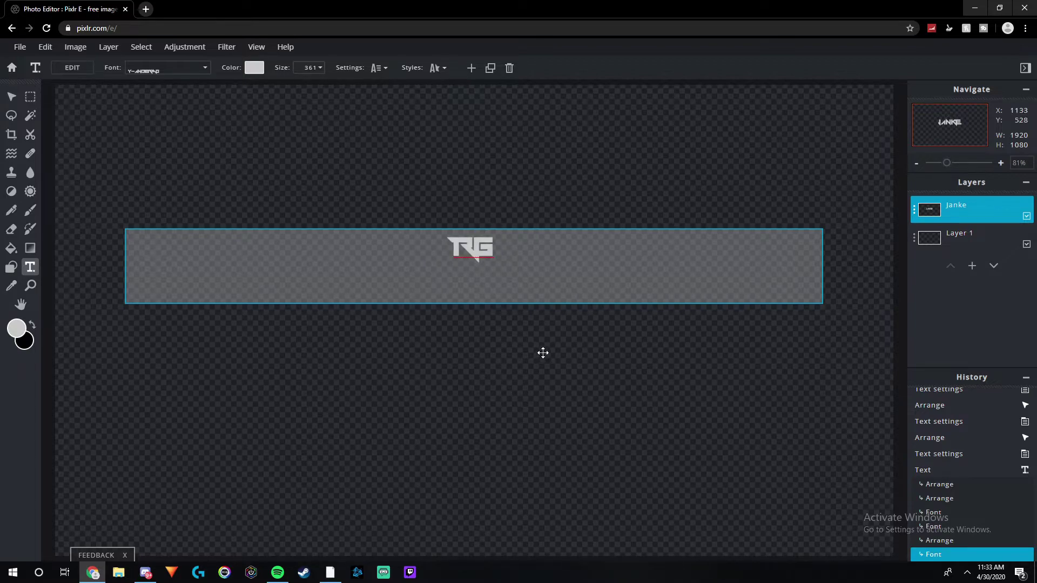
Commit TRG, enlarge it to size 397, then replace it with 'JANKE'.
click(495, 358)
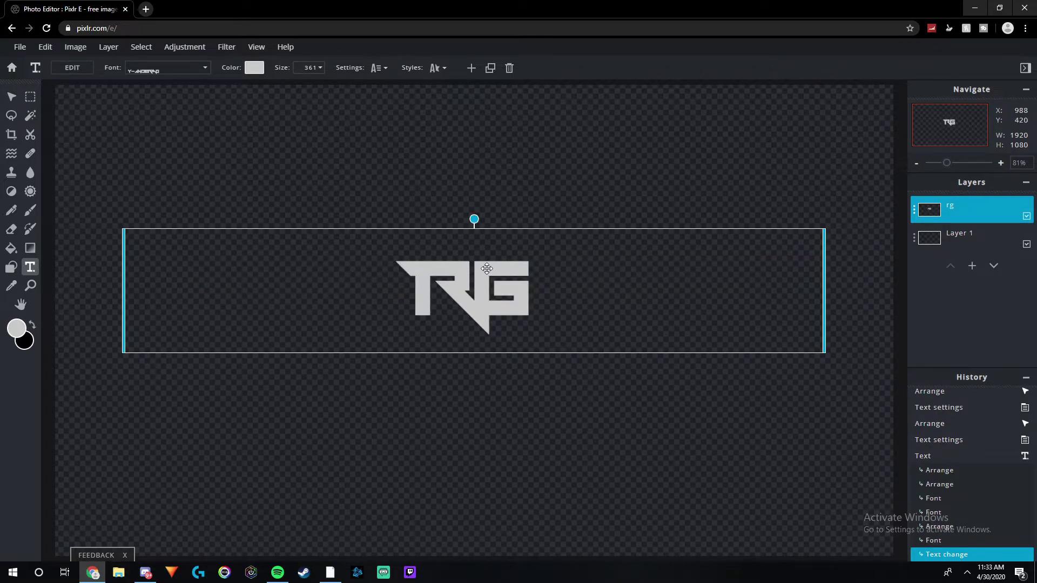
click(320, 67)
drag(262, 87, 266, 87)
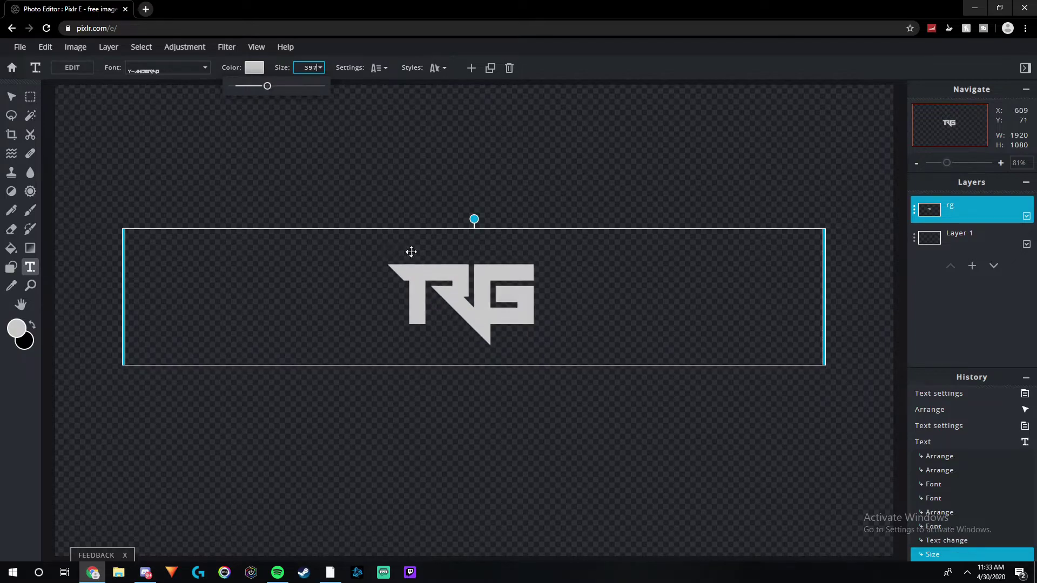
double_click(462, 309)
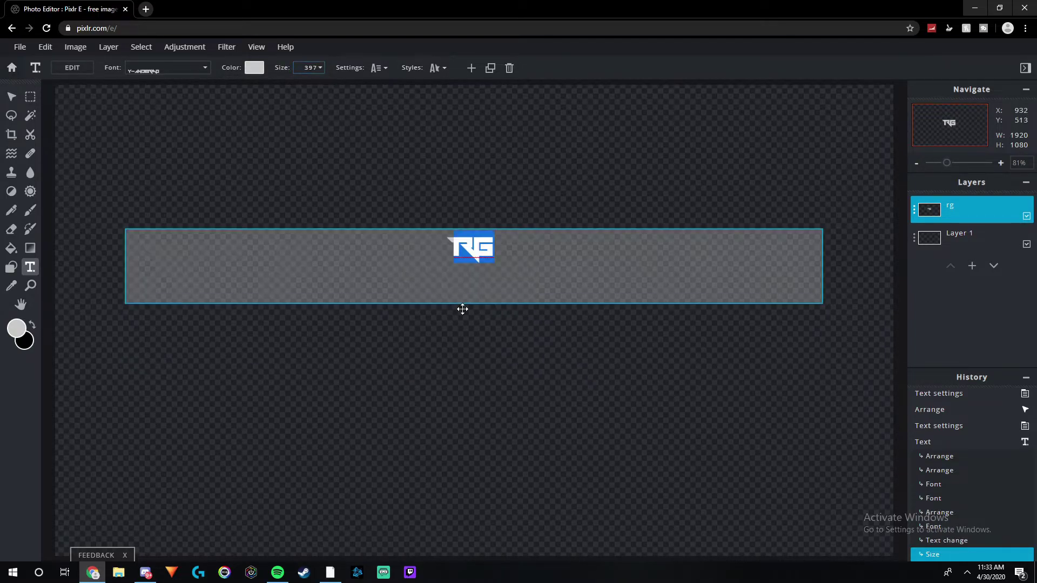
key(BackSpace)
text(JANKE)
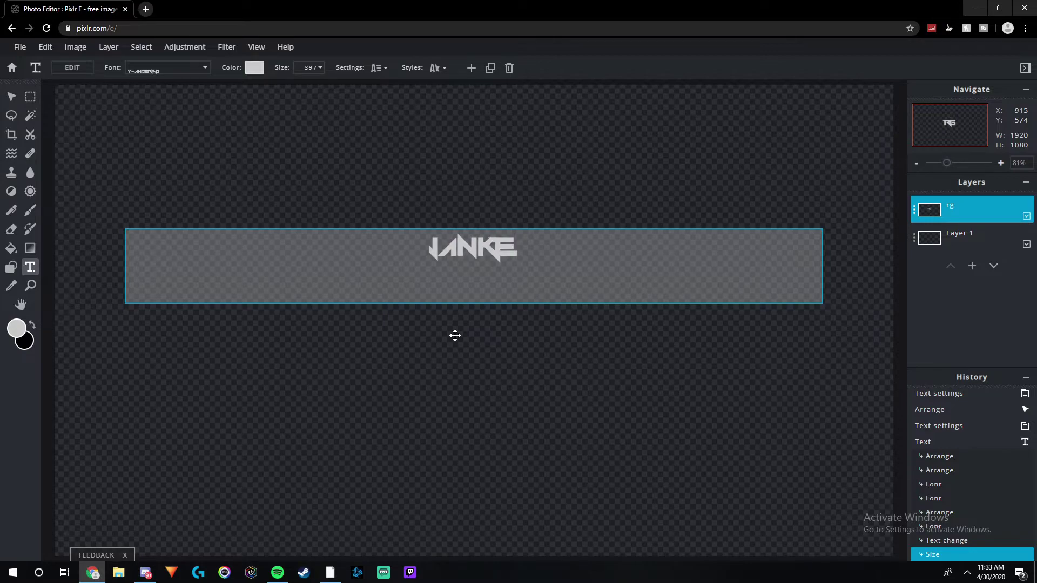
Replace JANKE with the sample word 'TOXIC', correcting the typo 'TOCI'.
key(BackSpace)
key(BackSpace)
key(BackSpace)
key(BackSpace)
key(BackSpace)
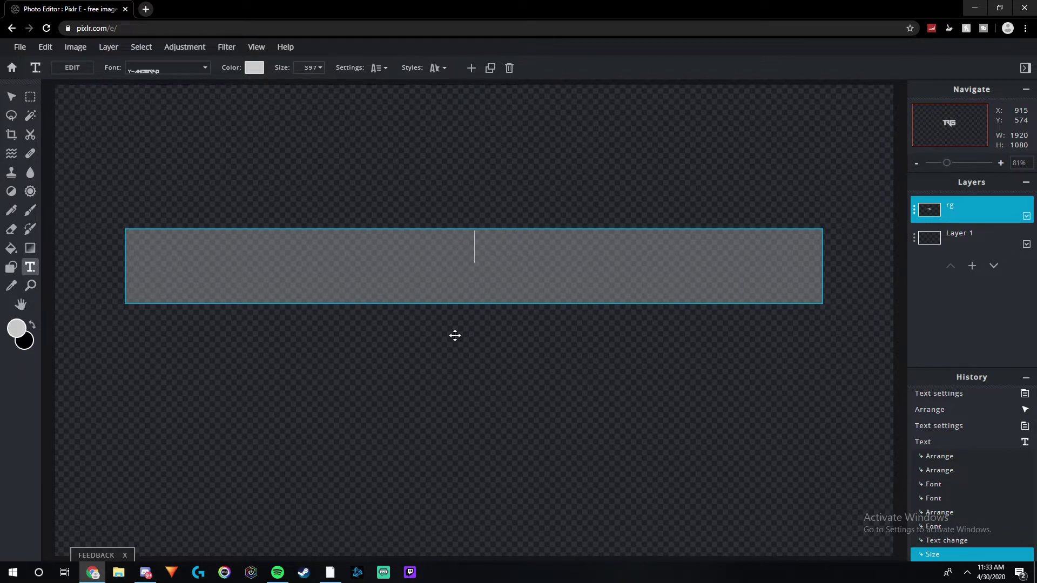
text(TOCI)
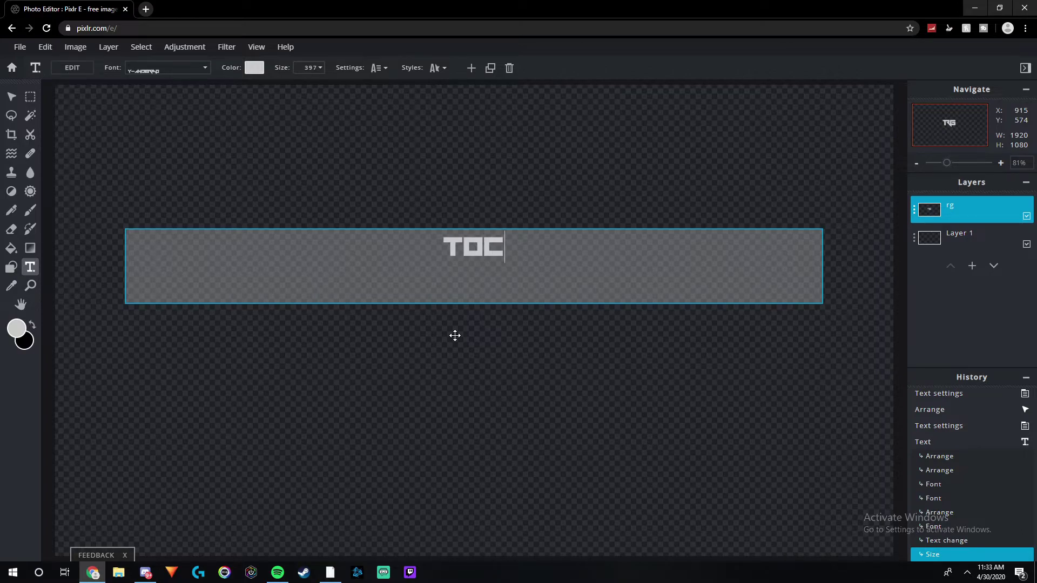
key(BackSpace)
key(BackSpace)
text(XIC)
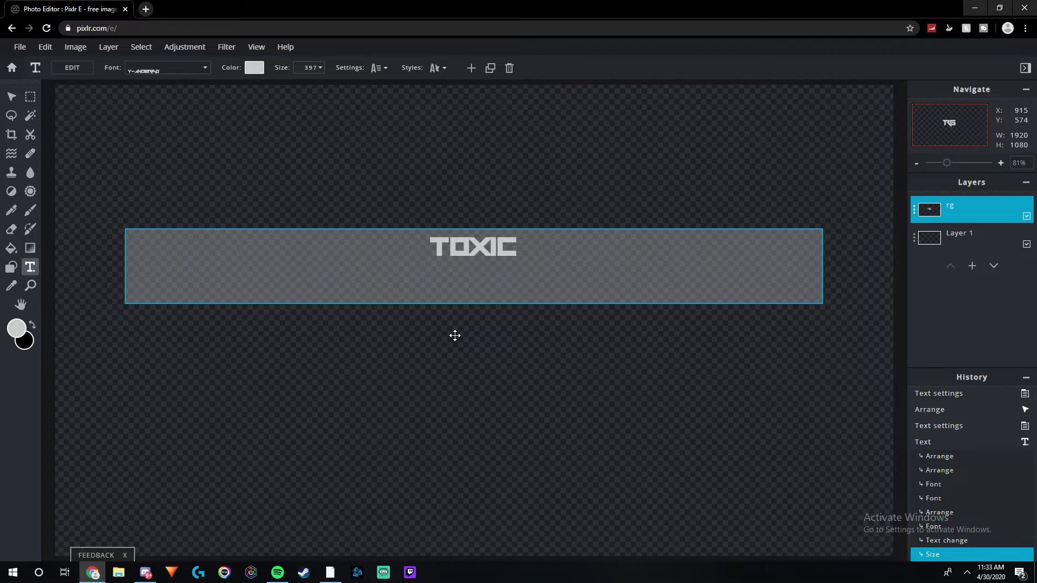
Swap TOXIC for 'GLITCH', then delete it so the text box is empty.
key(BackSpace)
key(BackSpace)
key(BackSpace)
key(BackSpace)
key(BackSpace)
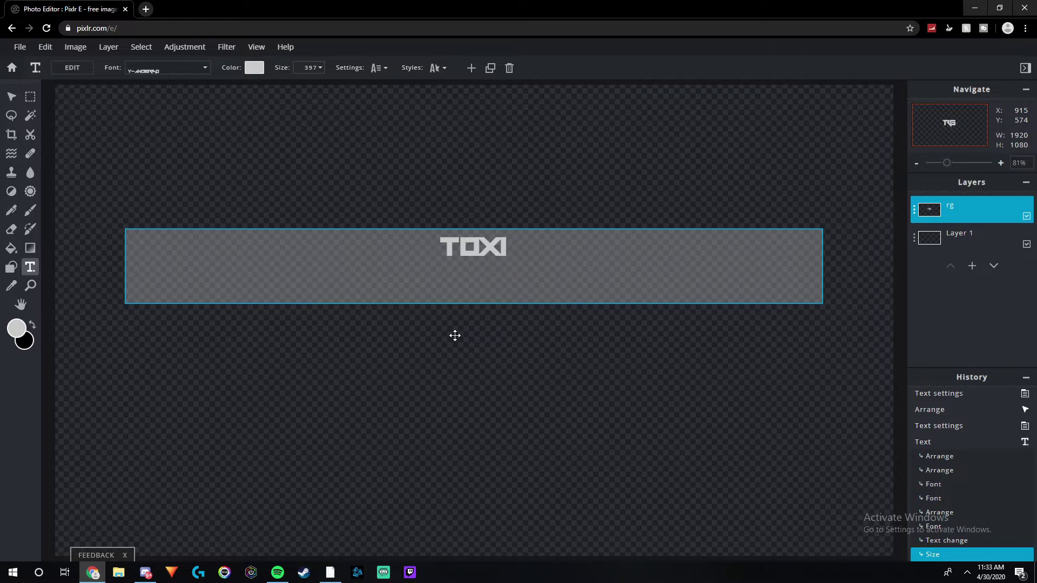
text(GLITCH)
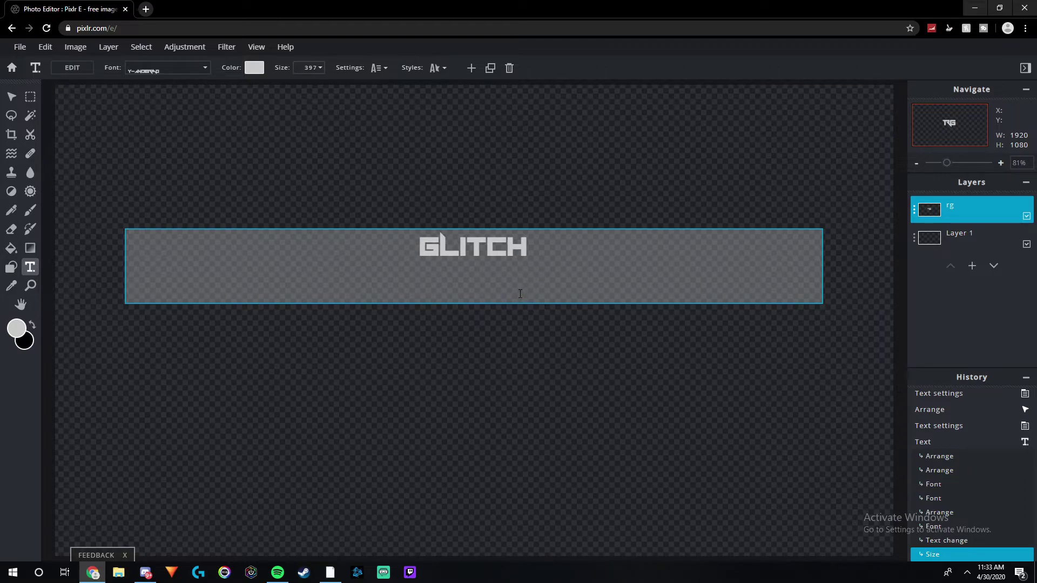
drag(538, 247, 335, 242)
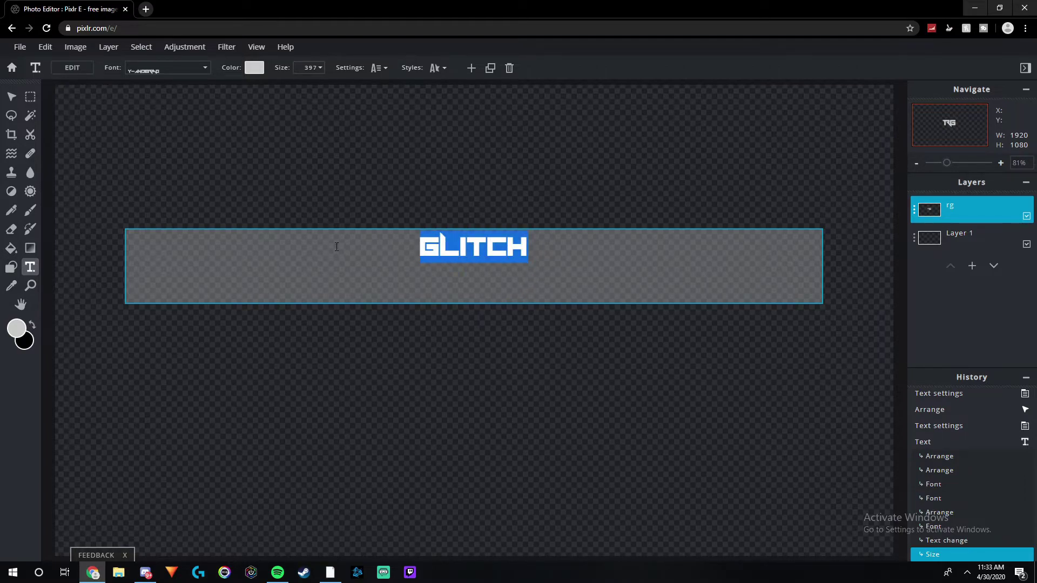
key(BackSpace)
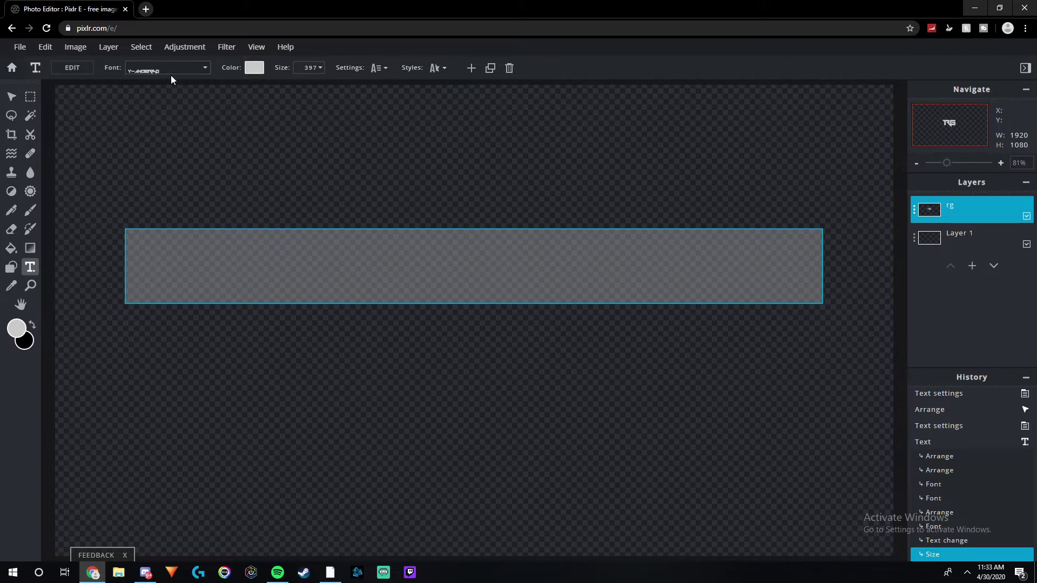
key(BackSpace)
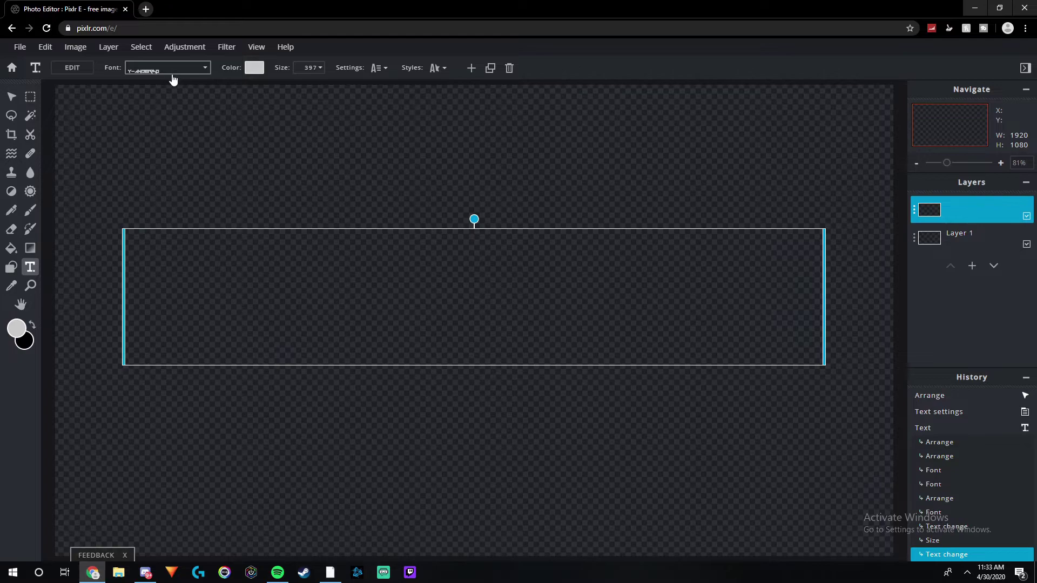
click(416, 306)
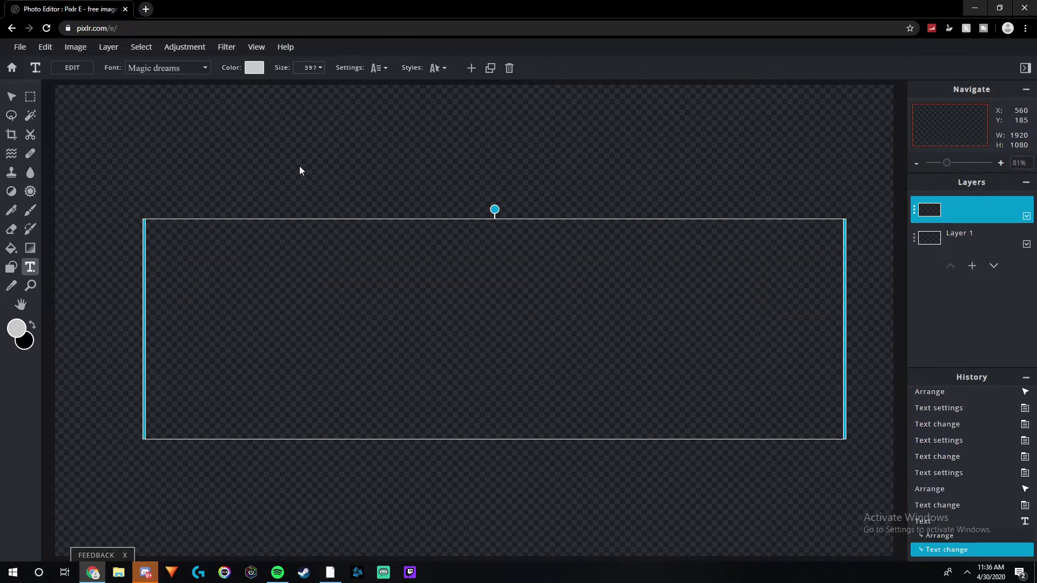
In a new tab, download Heroes Legend from dafont.com's Fancy > Comic as heroes_legend.zip.
click(145, 10)
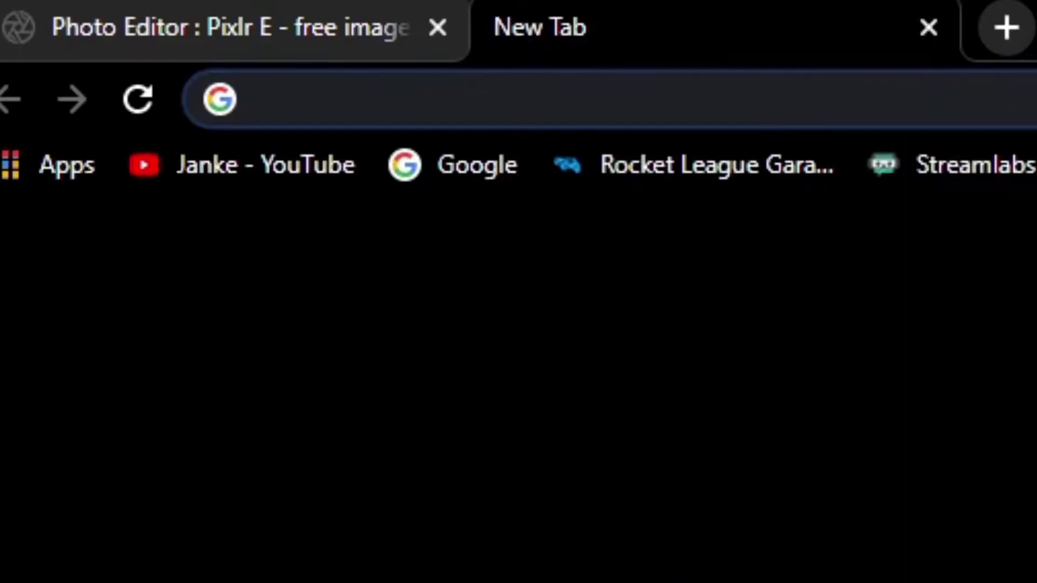
text(da)
key(Return)
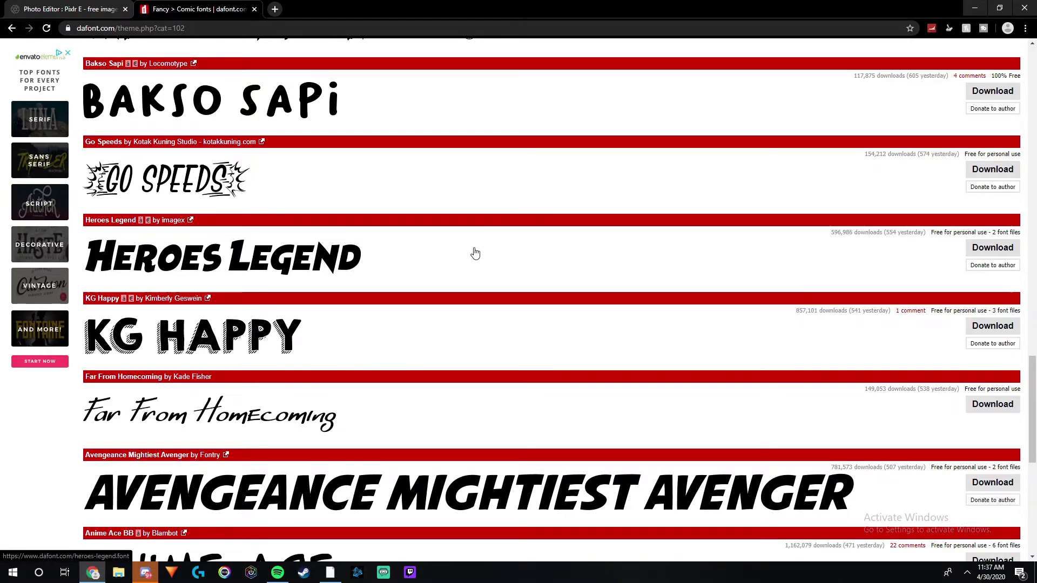
click(994, 252)
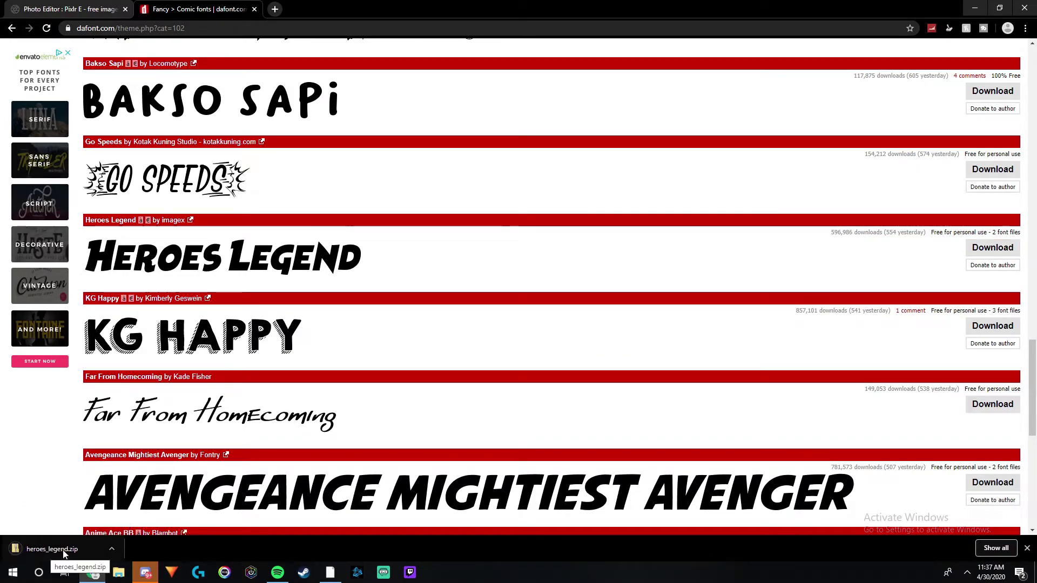
click(114, 548)
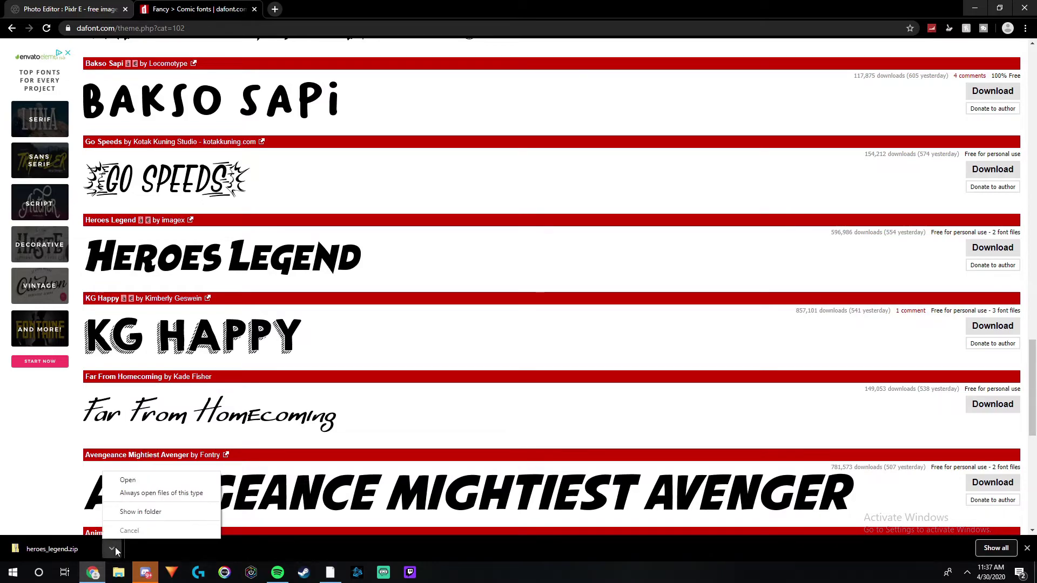
Open heroes_legend.zip in File Explorer and copy Heroes Legend Hollow into Downloads.
click(135, 511)
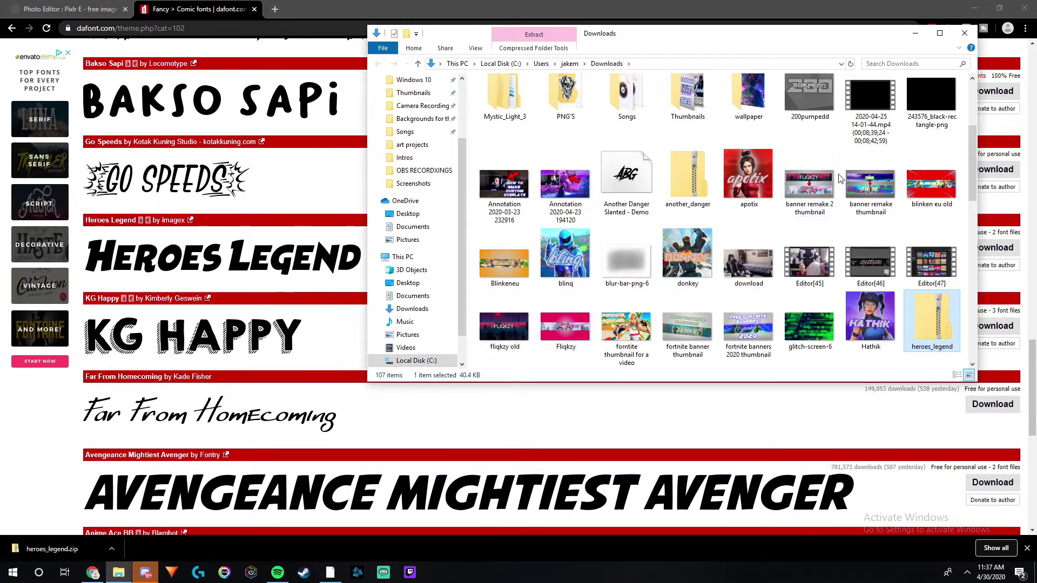
double_click(926, 328)
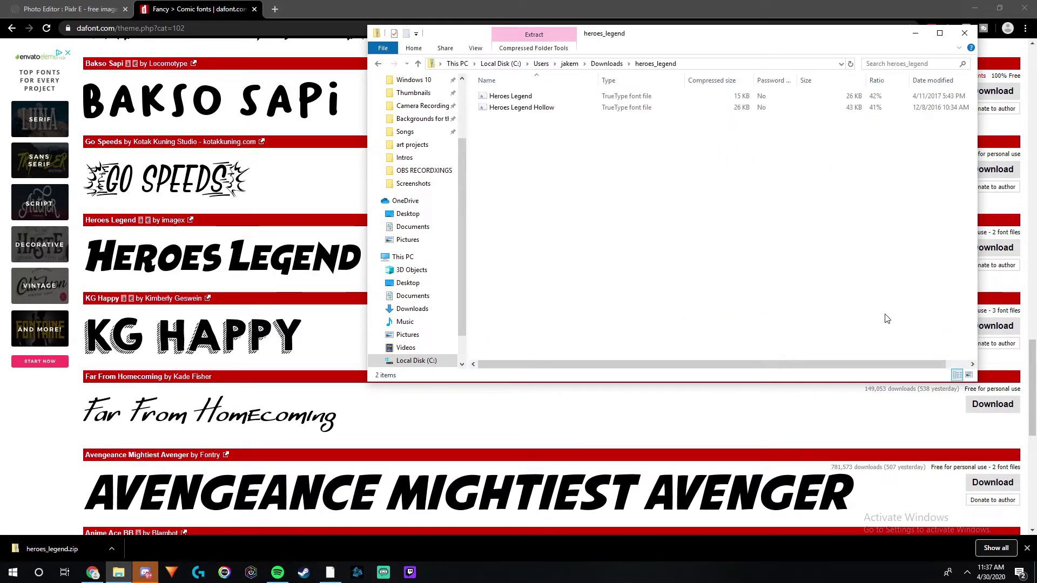
click(620, 108)
scroll(422, 211, up, 2)
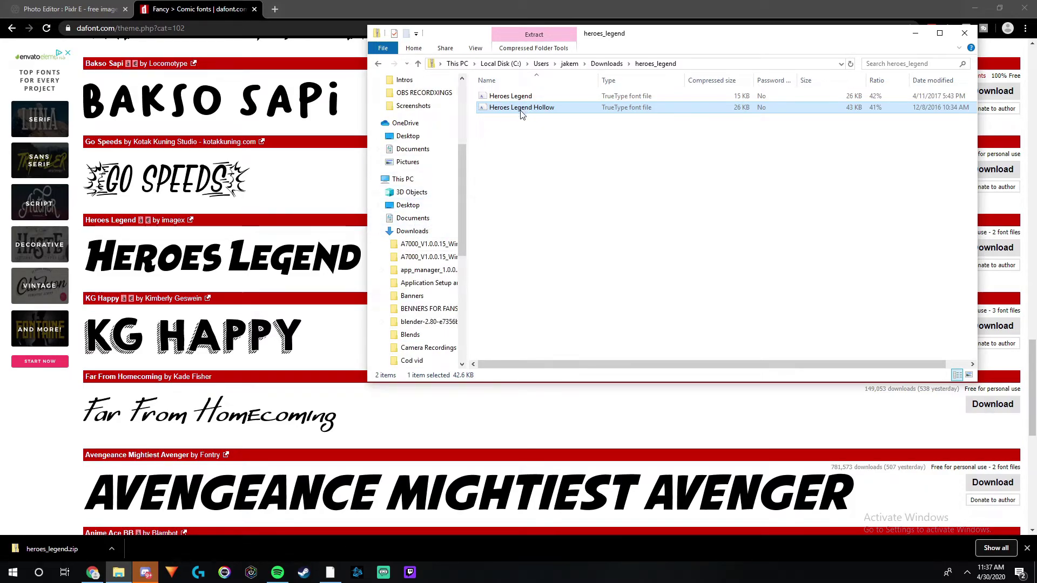
drag(521, 113, 419, 235)
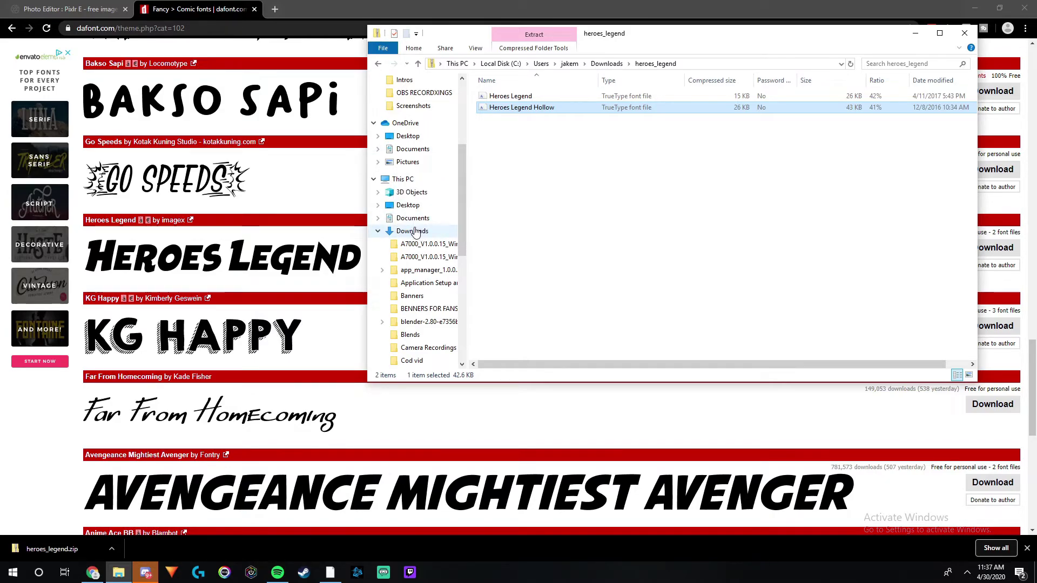
Close Explorer and add Heroes Legend Hollow from Downloads to Pixlr's font list as a local font.
click(964, 32)
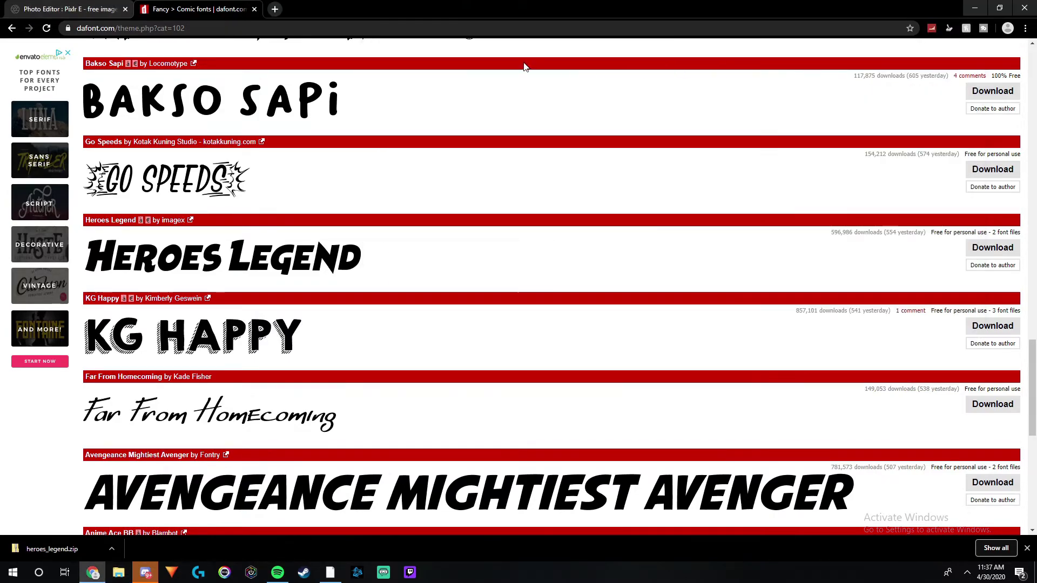
click(93, 5)
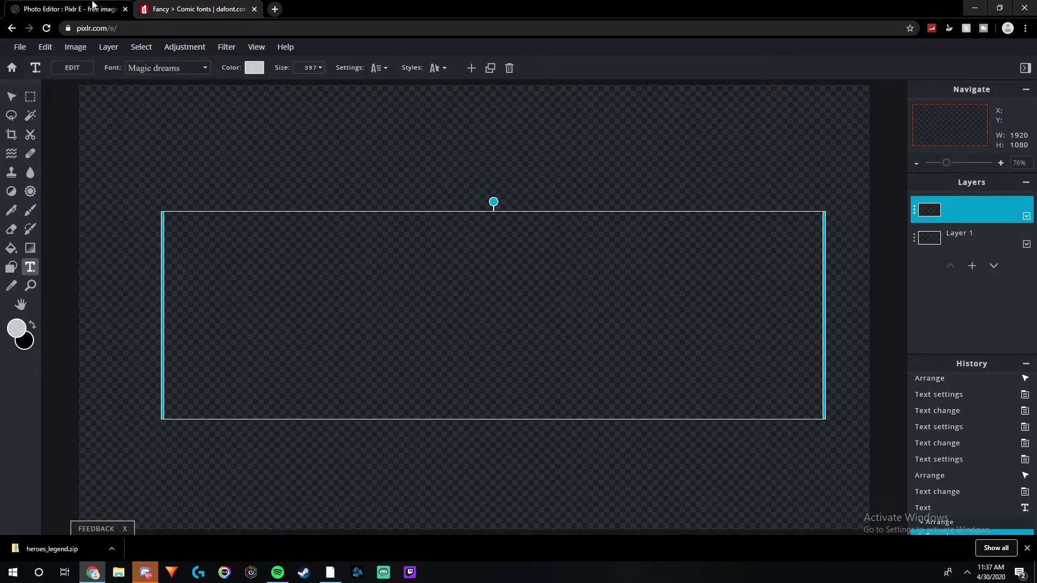
click(198, 71)
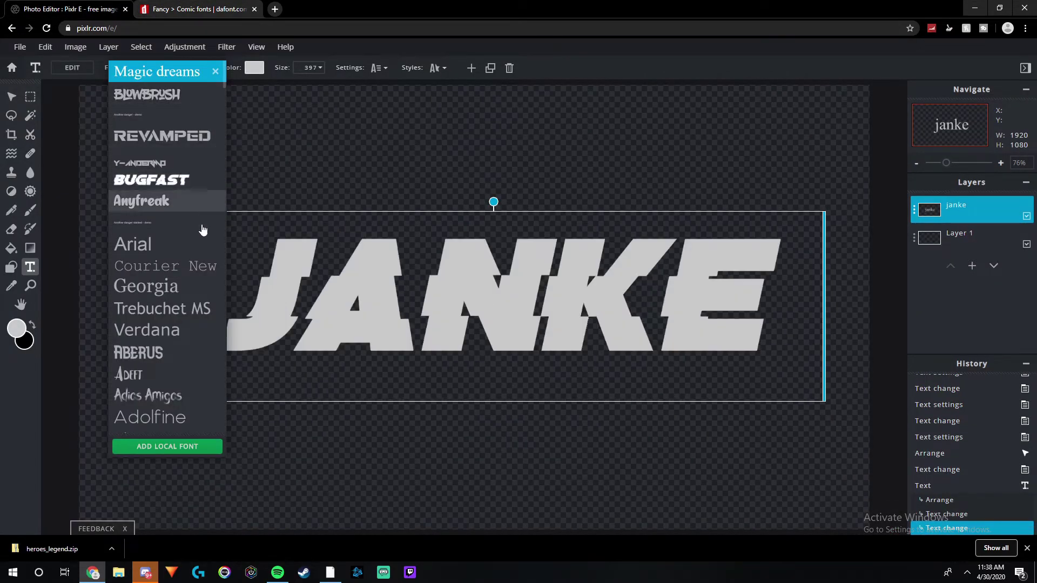
click(170, 447)
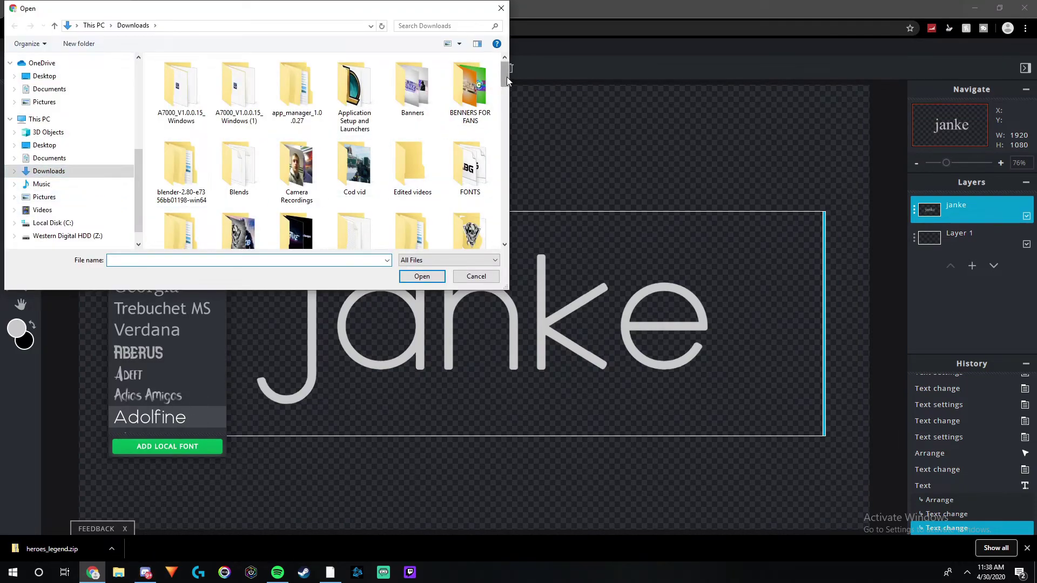
drag(506, 76, 517, 138)
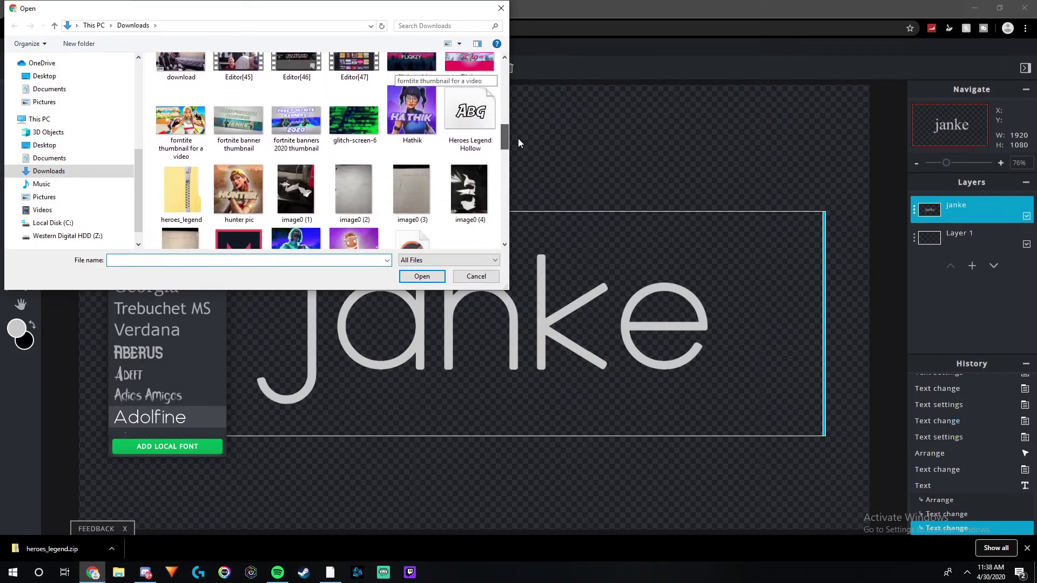
double_click(476, 100)
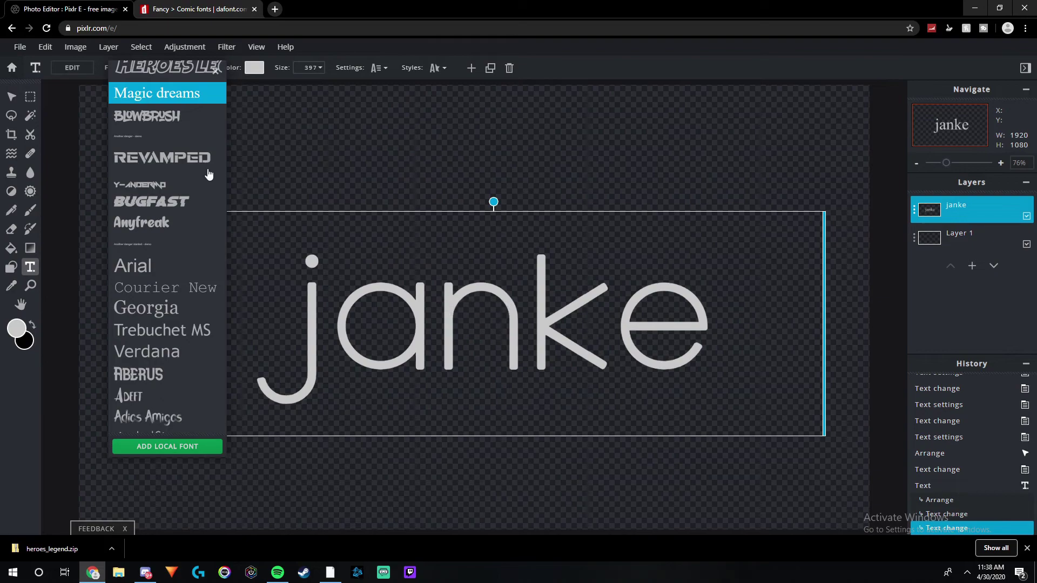
Apply the Heroes Legend Hollow font and widen and reposition the JANKE text box.
click(199, 271)
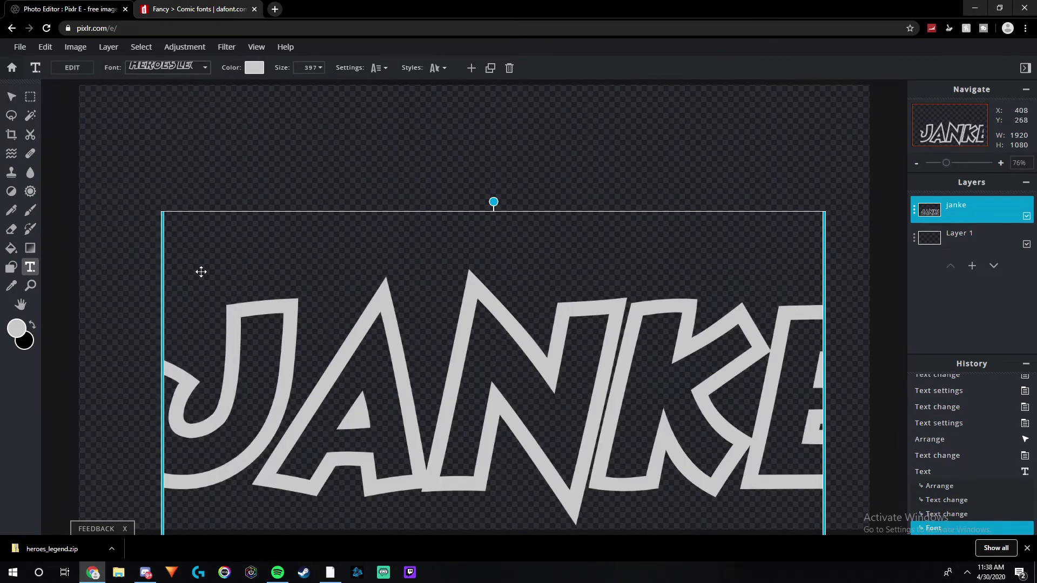
drag(199, 271, 174, 280)
drag(296, 296, 246, 299)
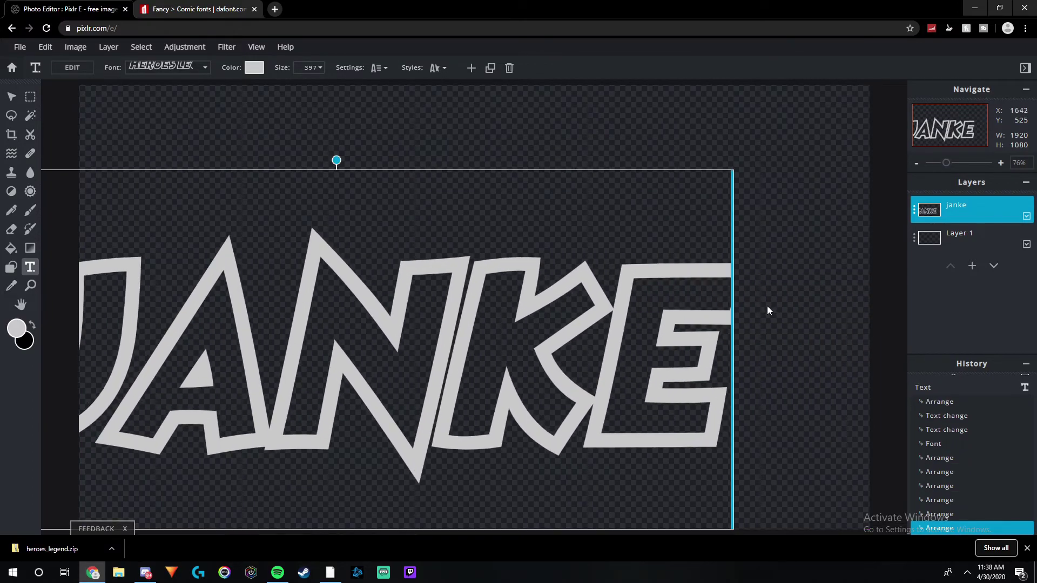
drag(732, 303, 872, 302)
mouse_move(638, 319)
mouse_down()
mouse_move(716, 319)
mouse_move(637, 318)
mouse_up()
Shrink JANKE to size 270, centre it on the canvas, and deselect it.
click(321, 67)
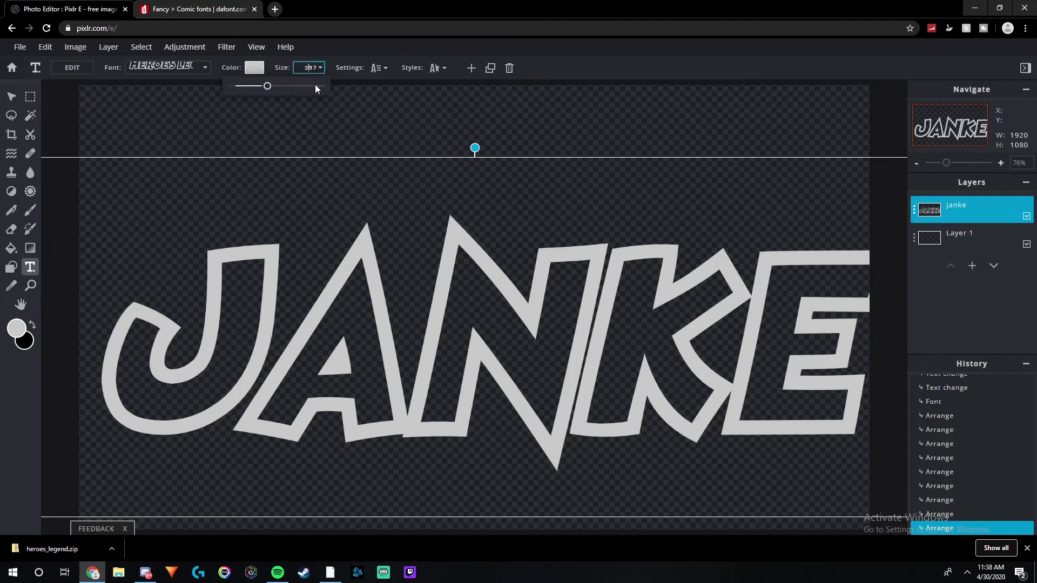
drag(318, 87, 250, 92)
drag(502, 276, 522, 299)
click(542, 210)
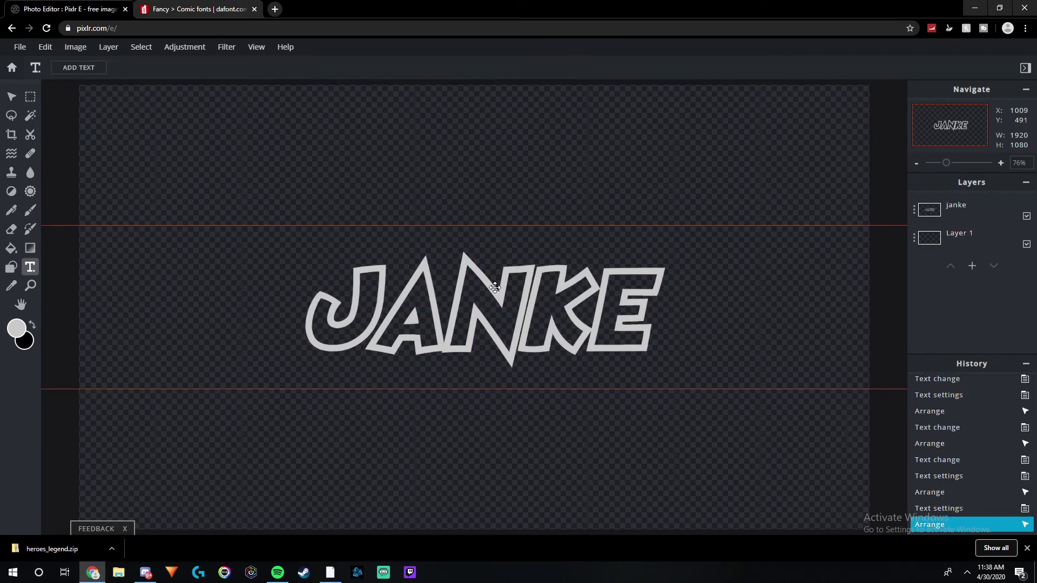
click(1026, 548)
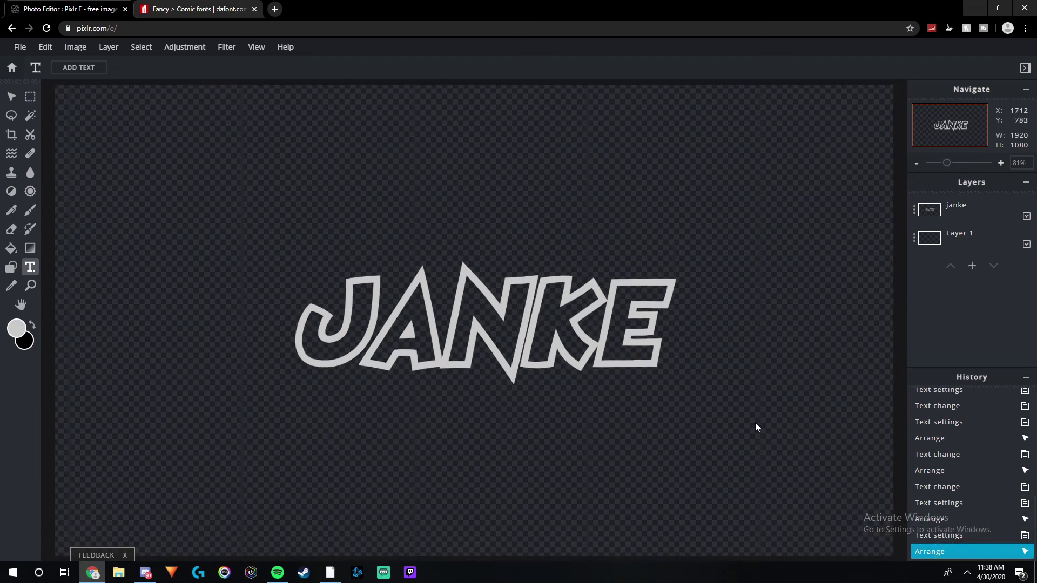